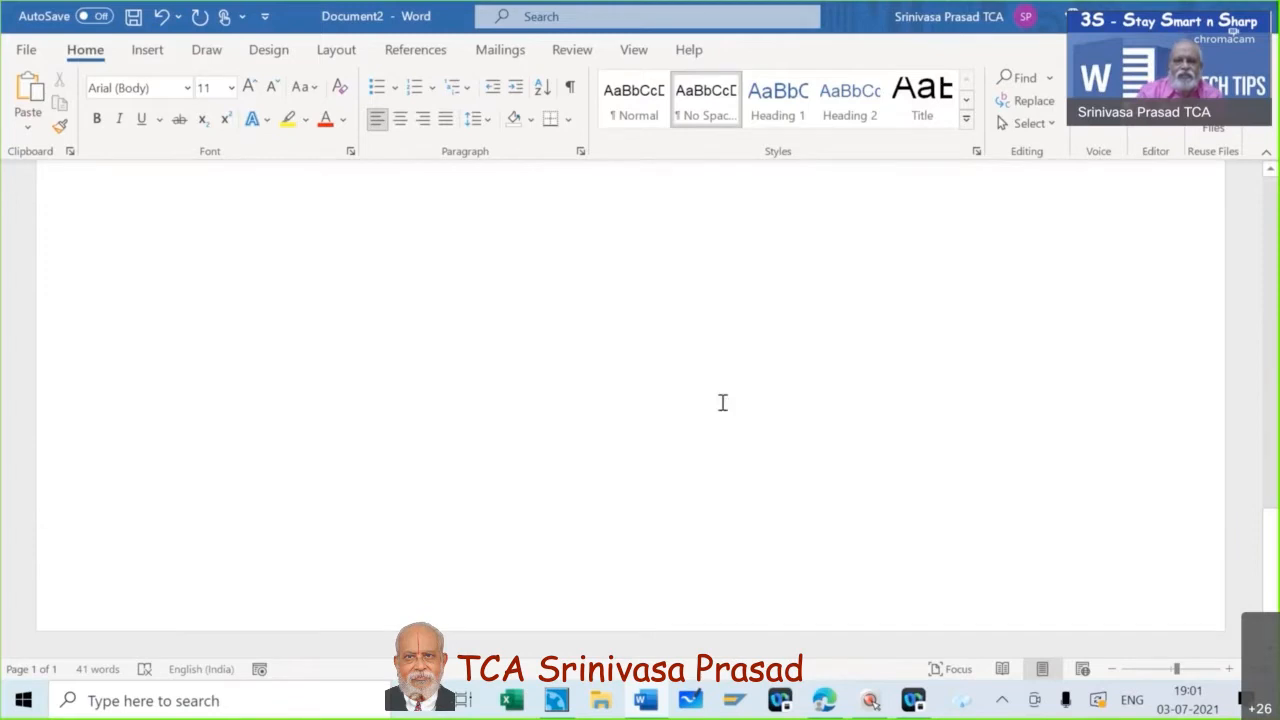
- Add a line reading "To" below the "Encl: aa" line at the end of the letter
scroll(722, 402, up, 5)
scroll(722, 402, down, 5)
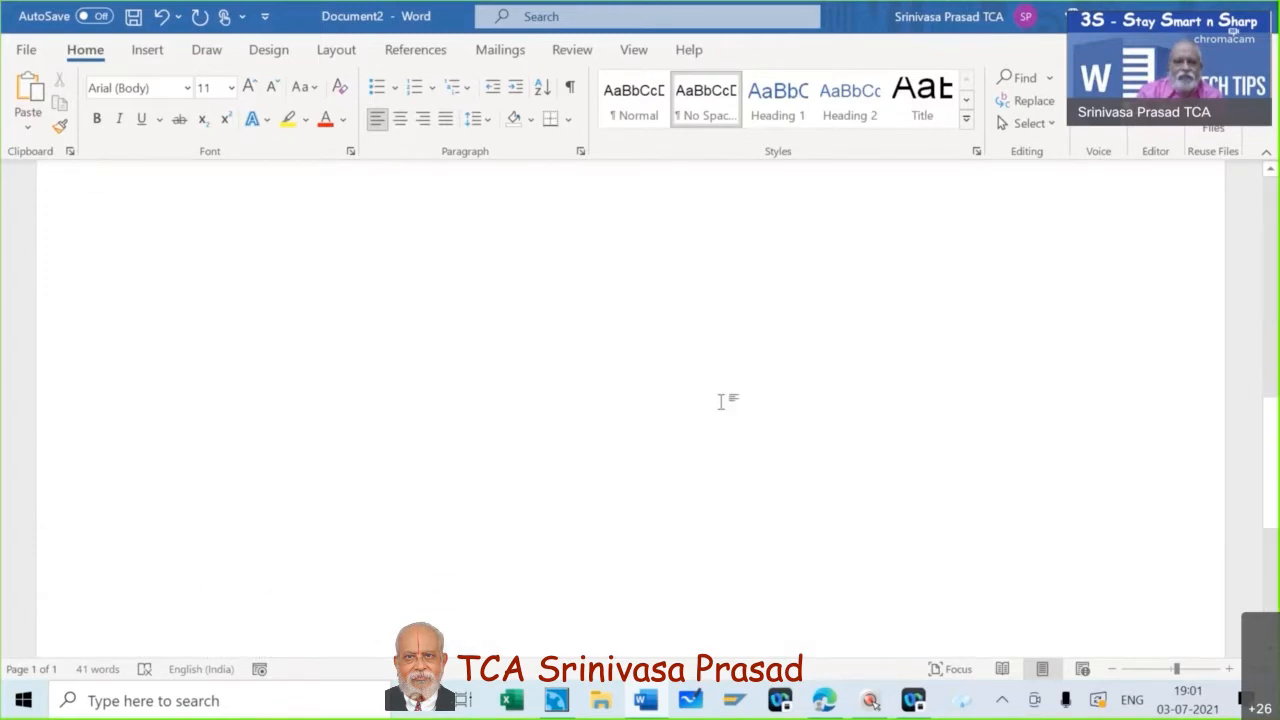
scroll(722, 401, up, 4)
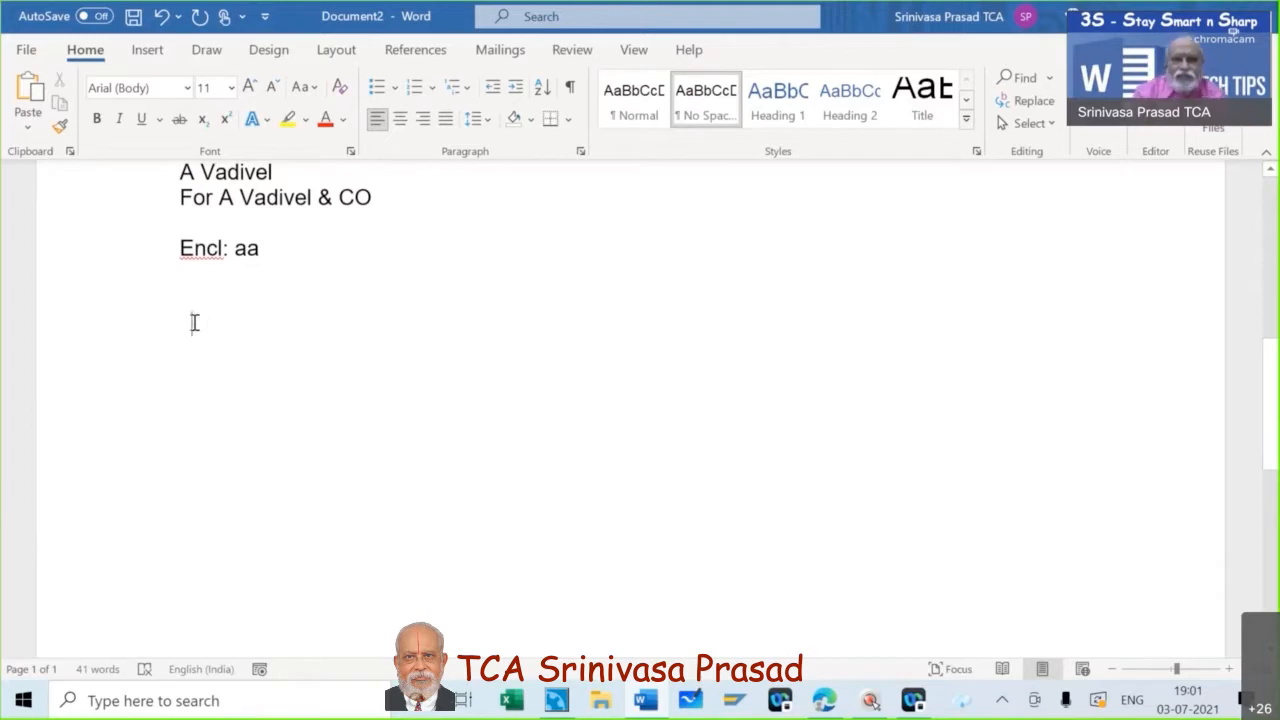
key(BackSpace)
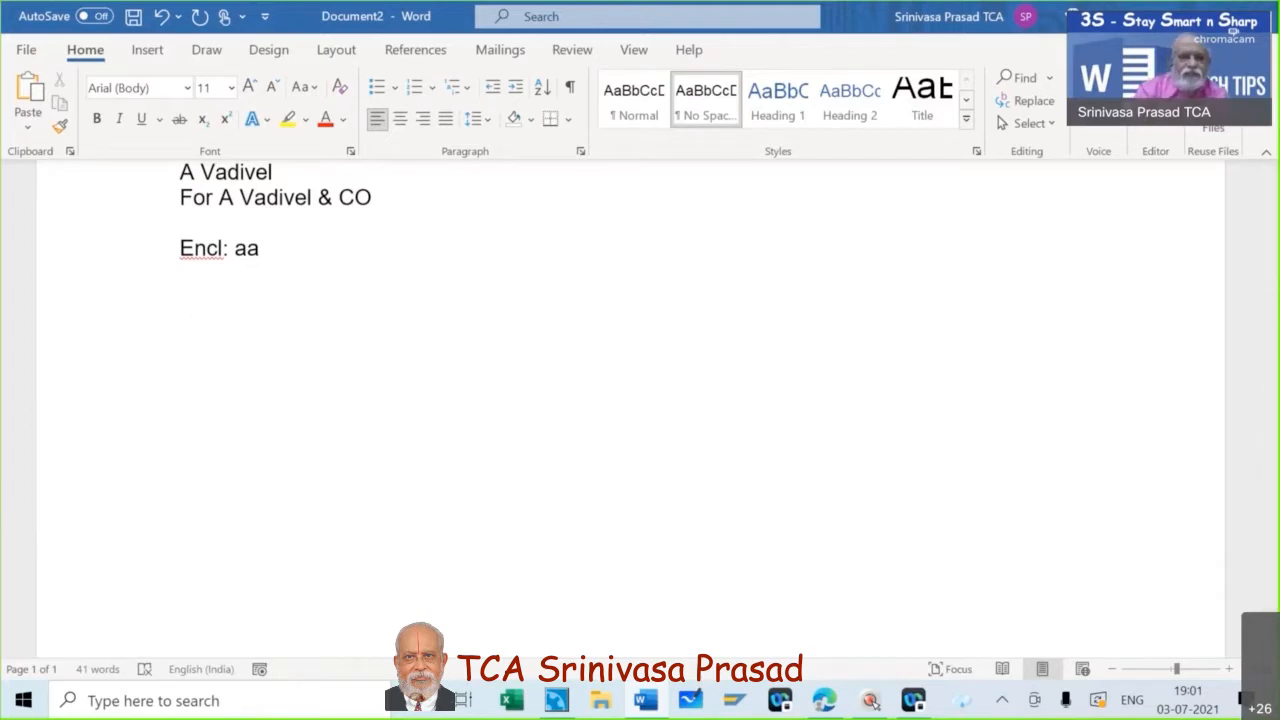
text(T)
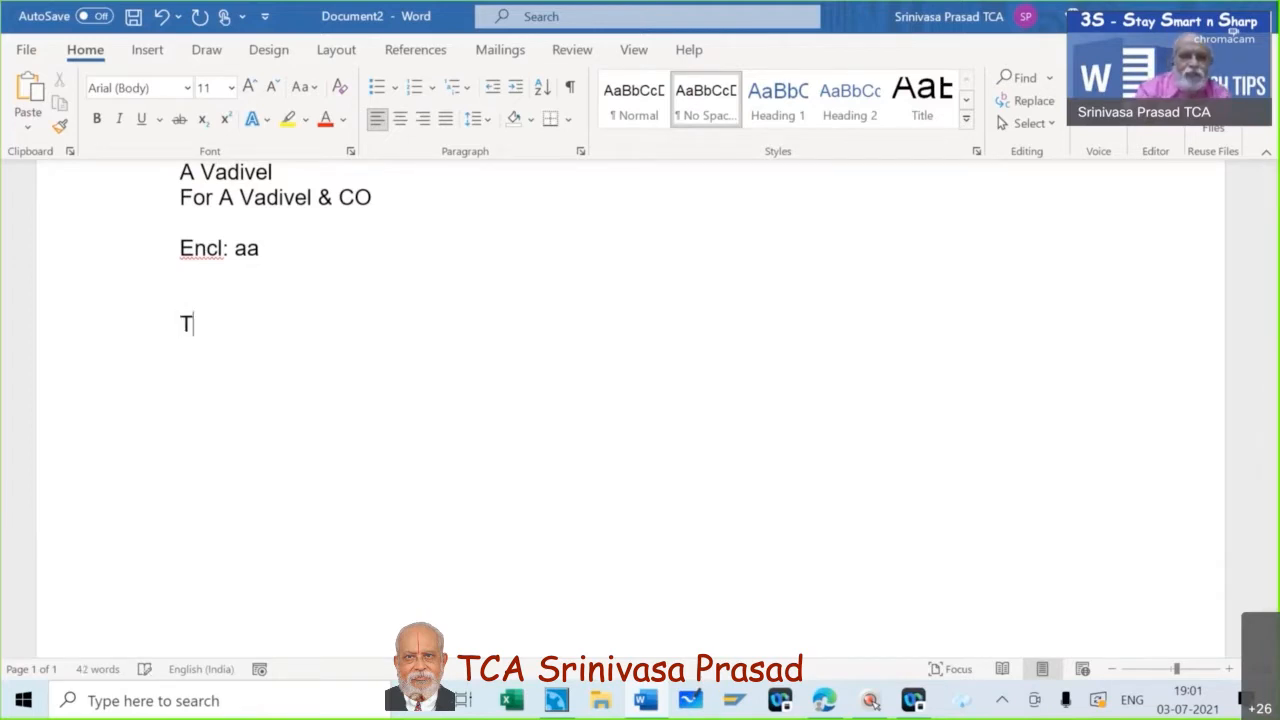
text(o)
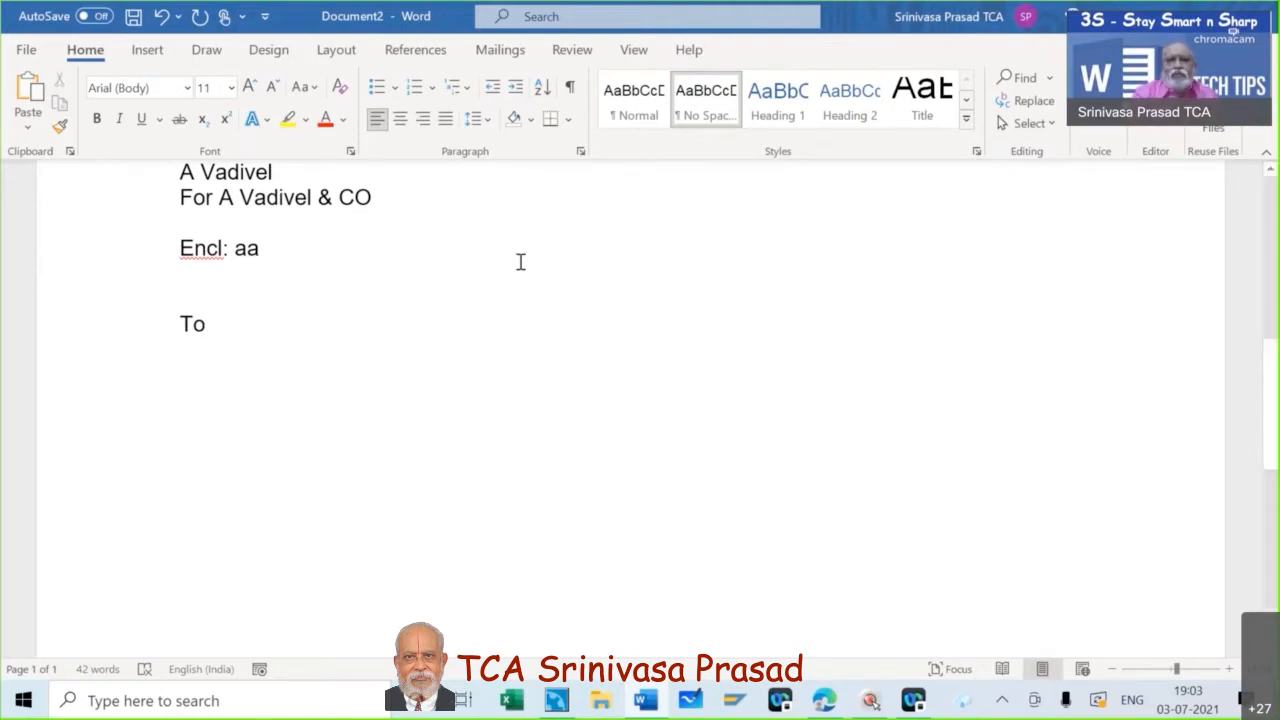
- Start saving the letter under a new name with This PC as the location
scroll(520, 262, up, 10)
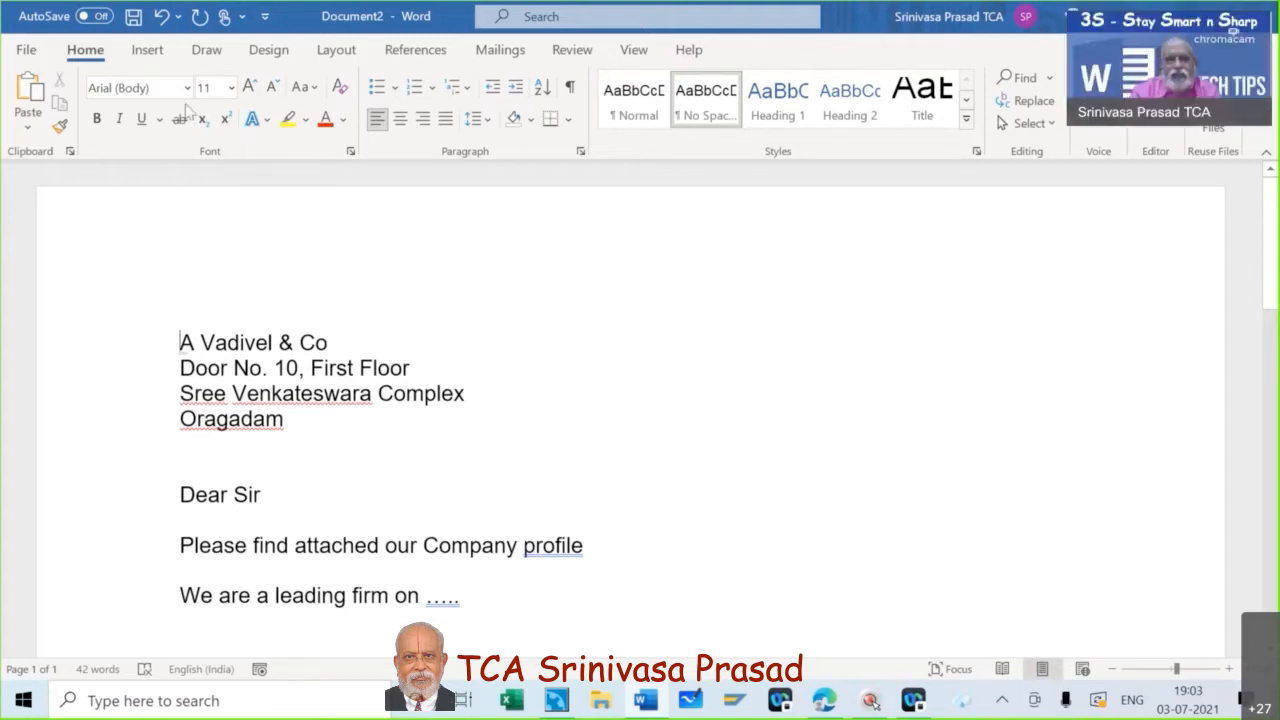
click(30, 52)
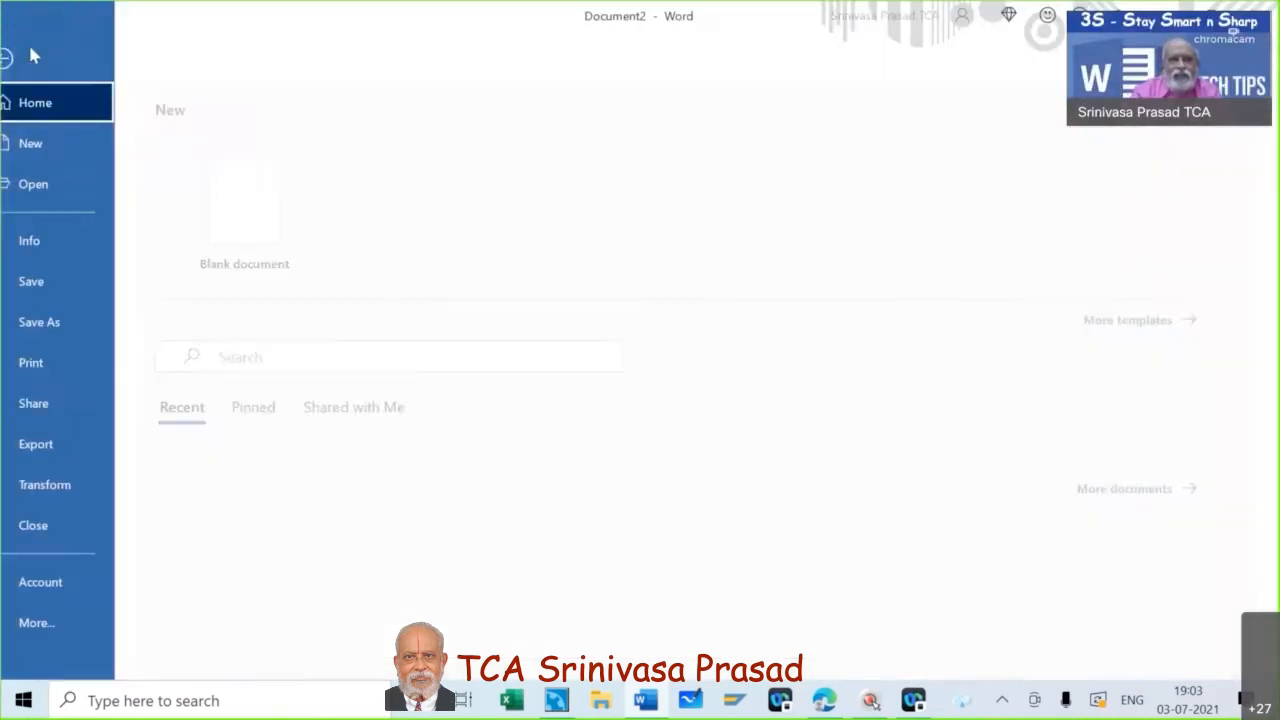
click(80, 325)
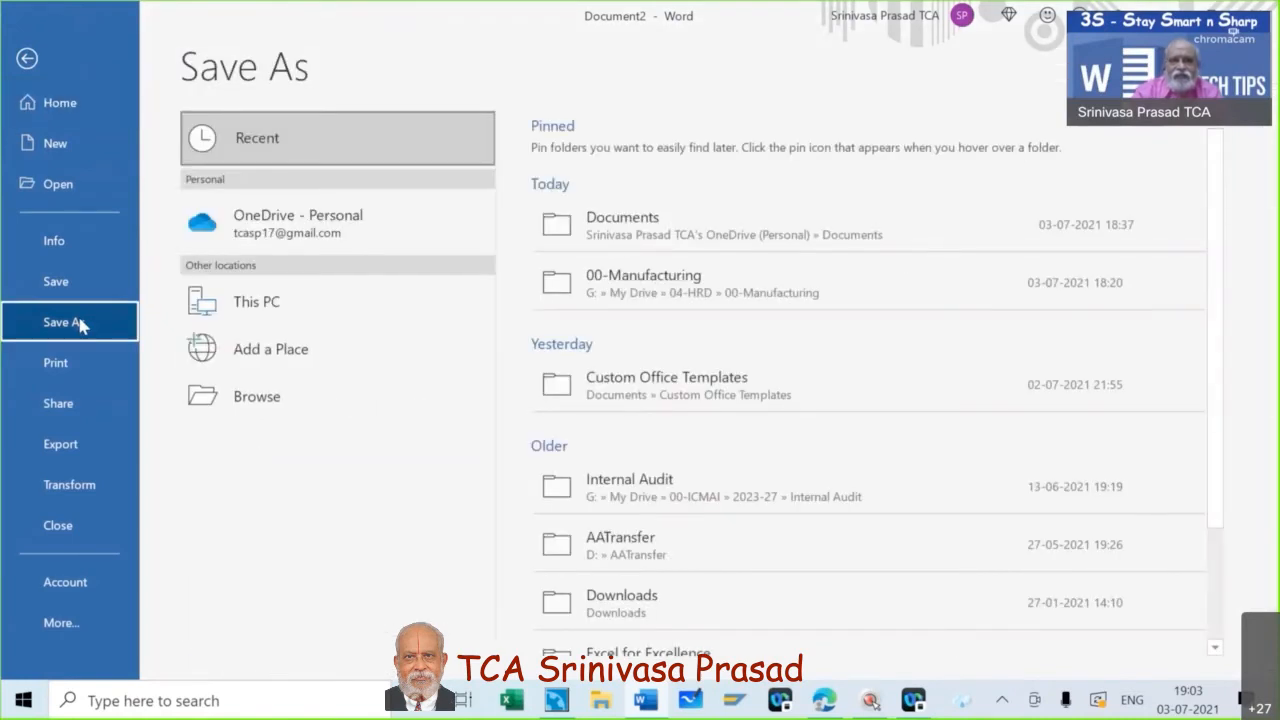
click(276, 313)
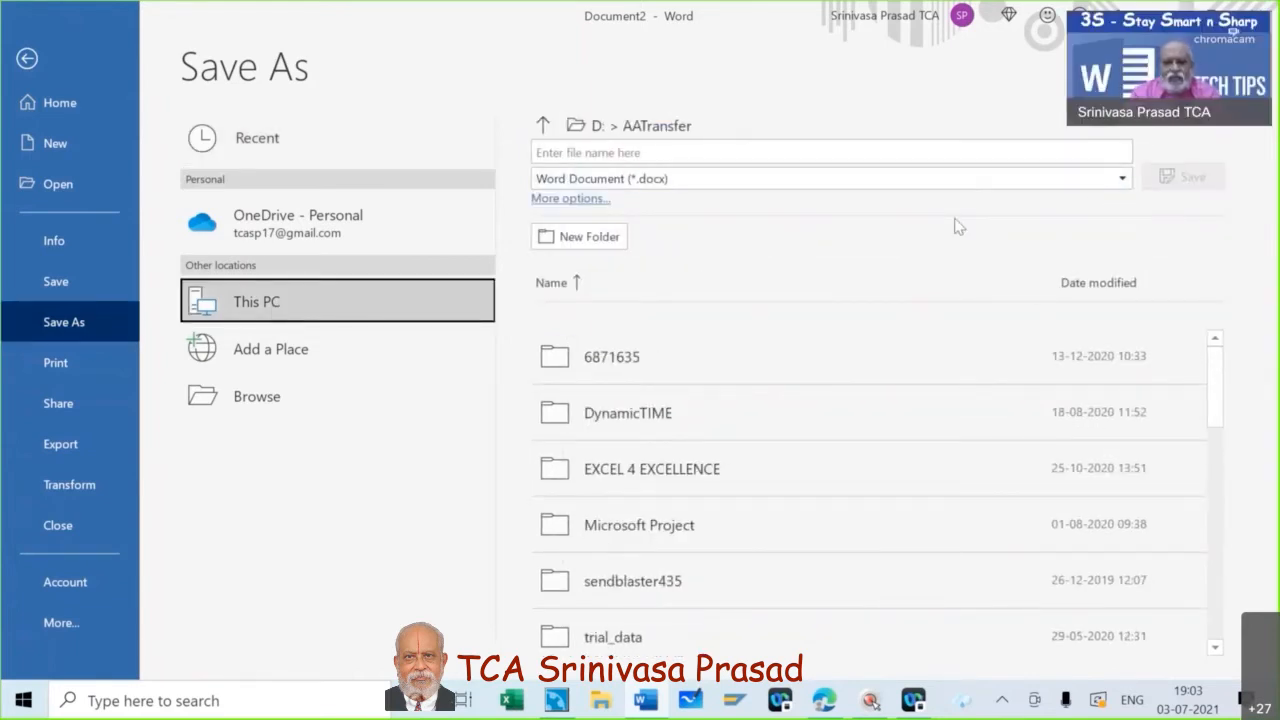
key(alt)
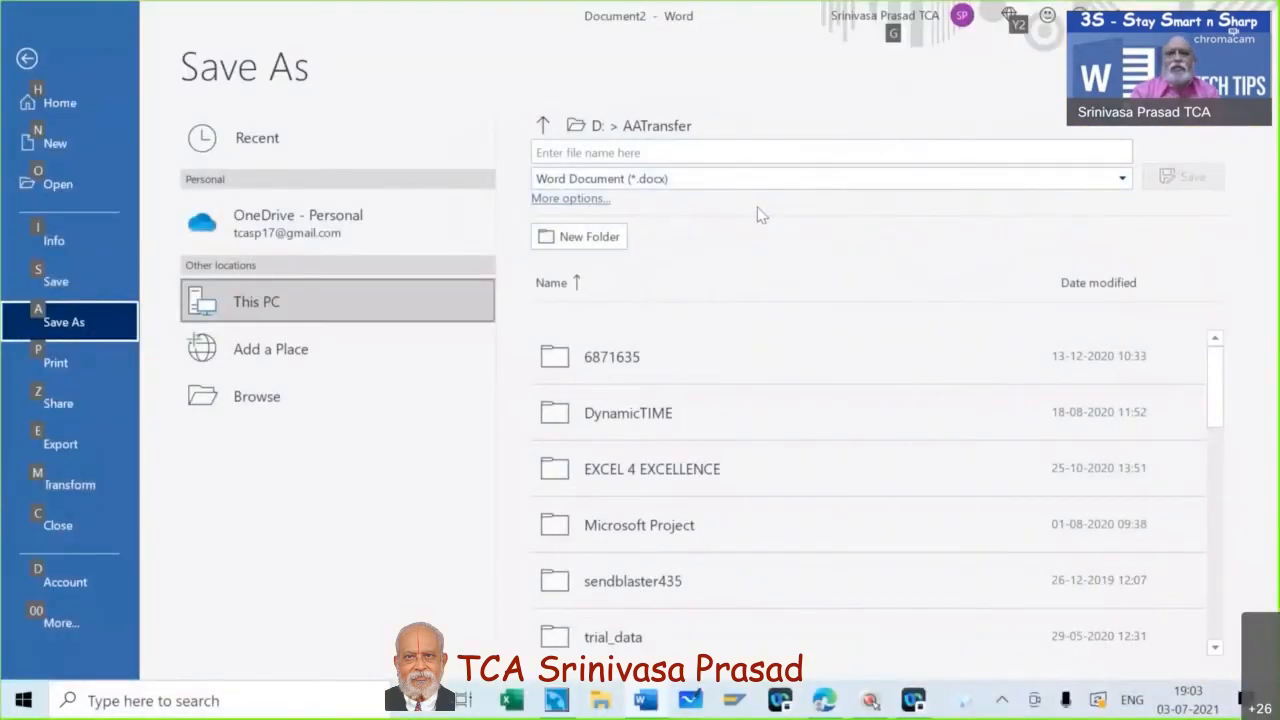
- Set the file type for saving to Word Template (*.dotx)
click(1122, 180)
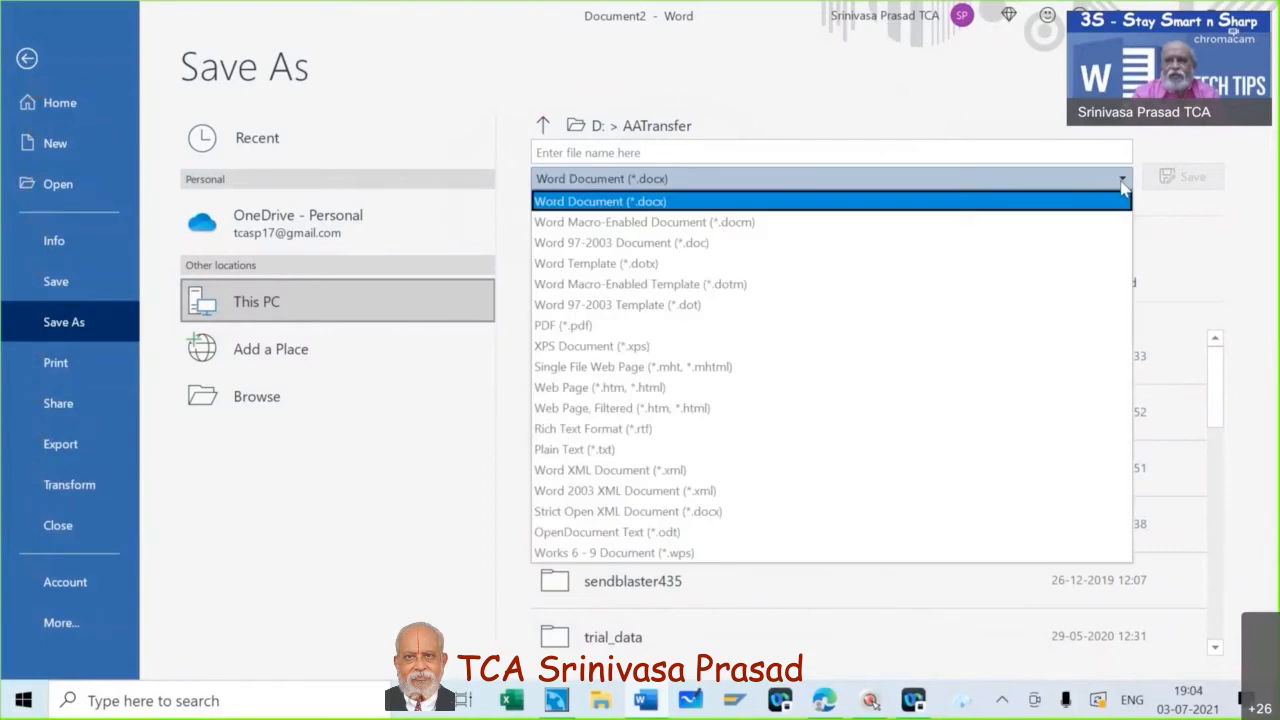
click(1122, 182)
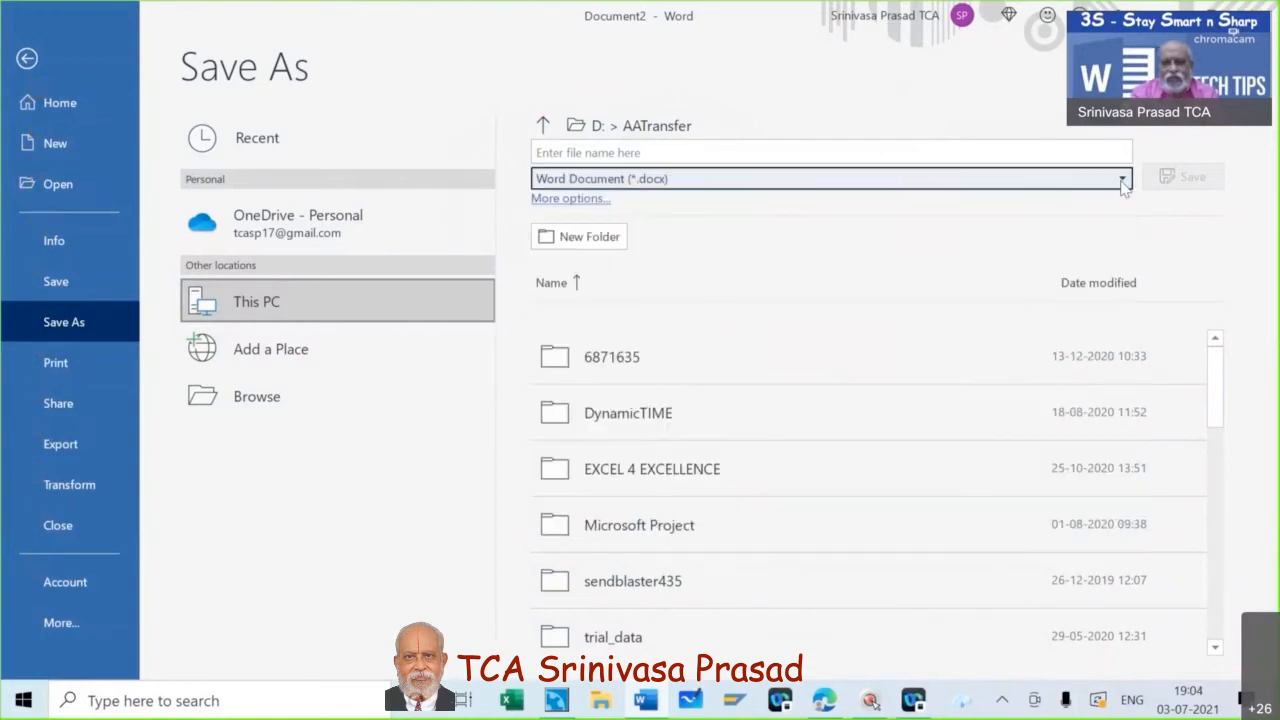
click(1122, 181)
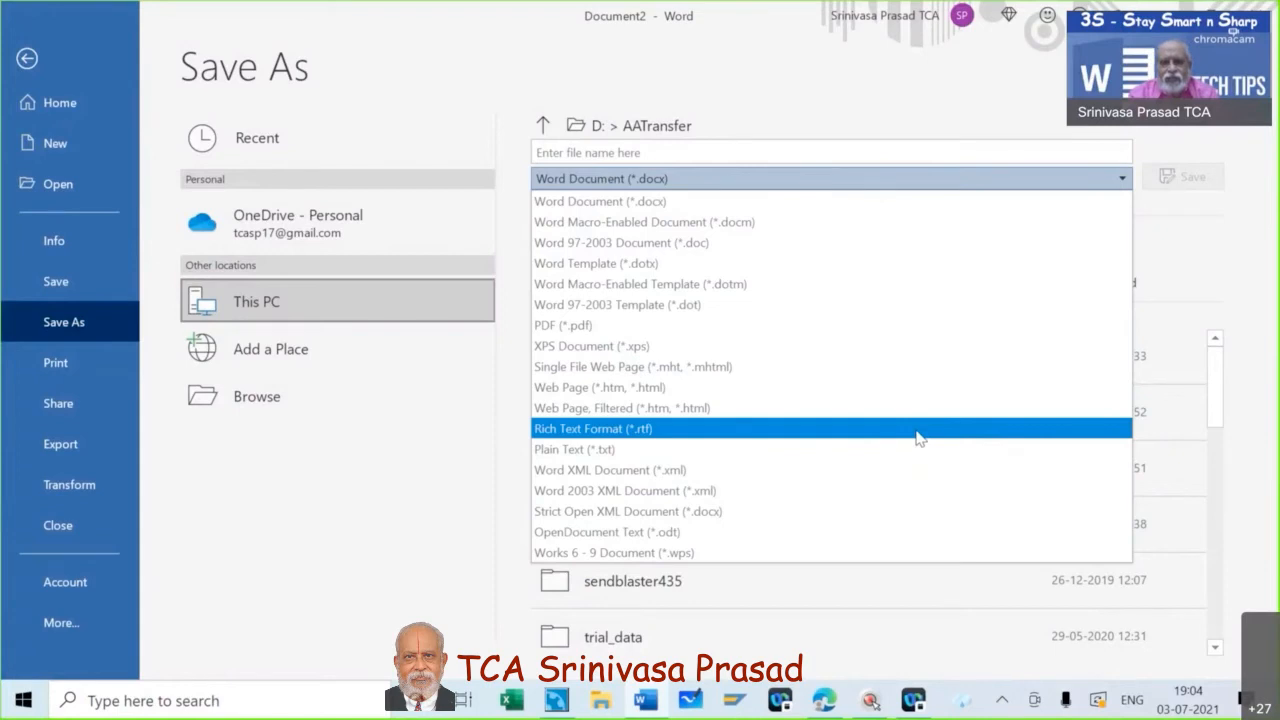
key(Escape)
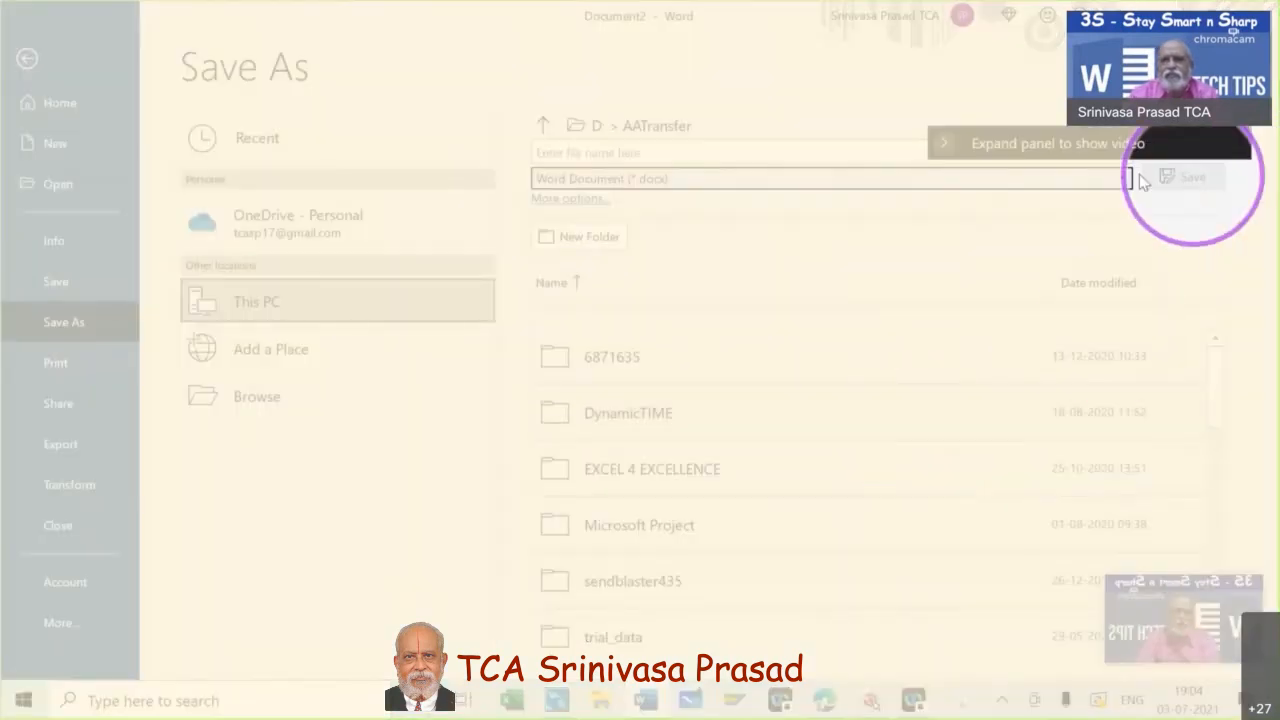
click(1126, 178)
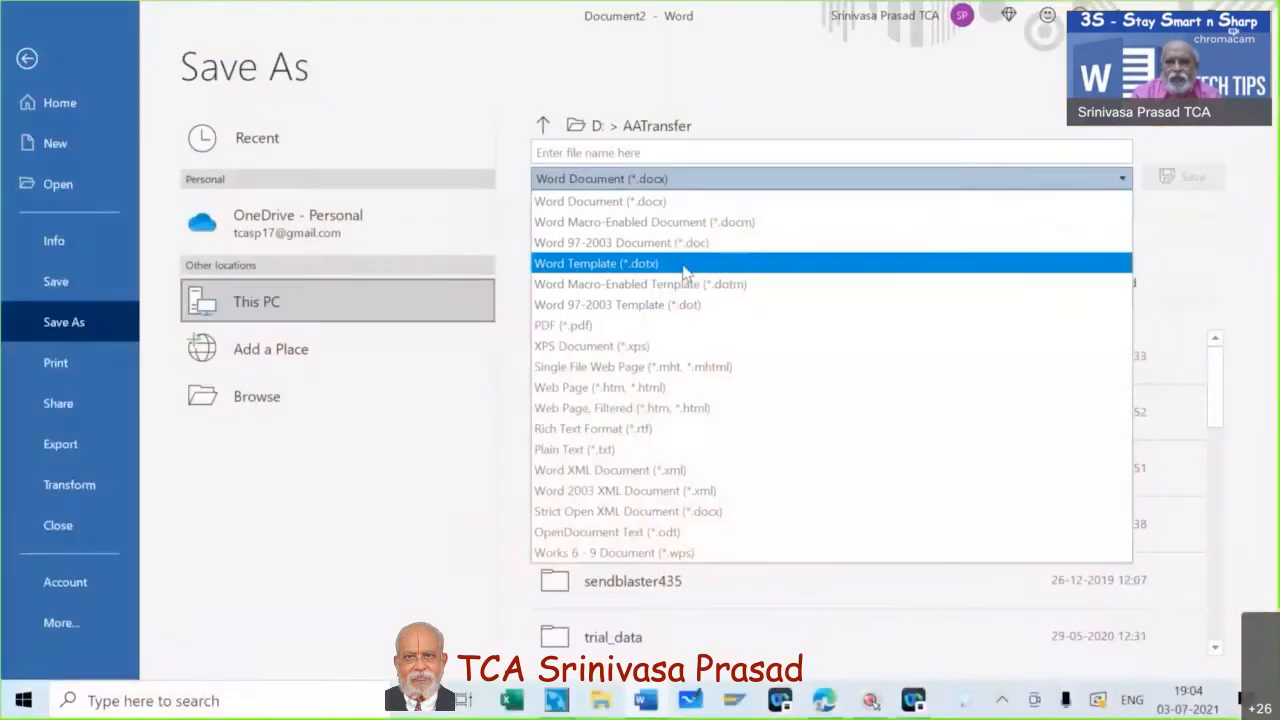
click(565, 268)
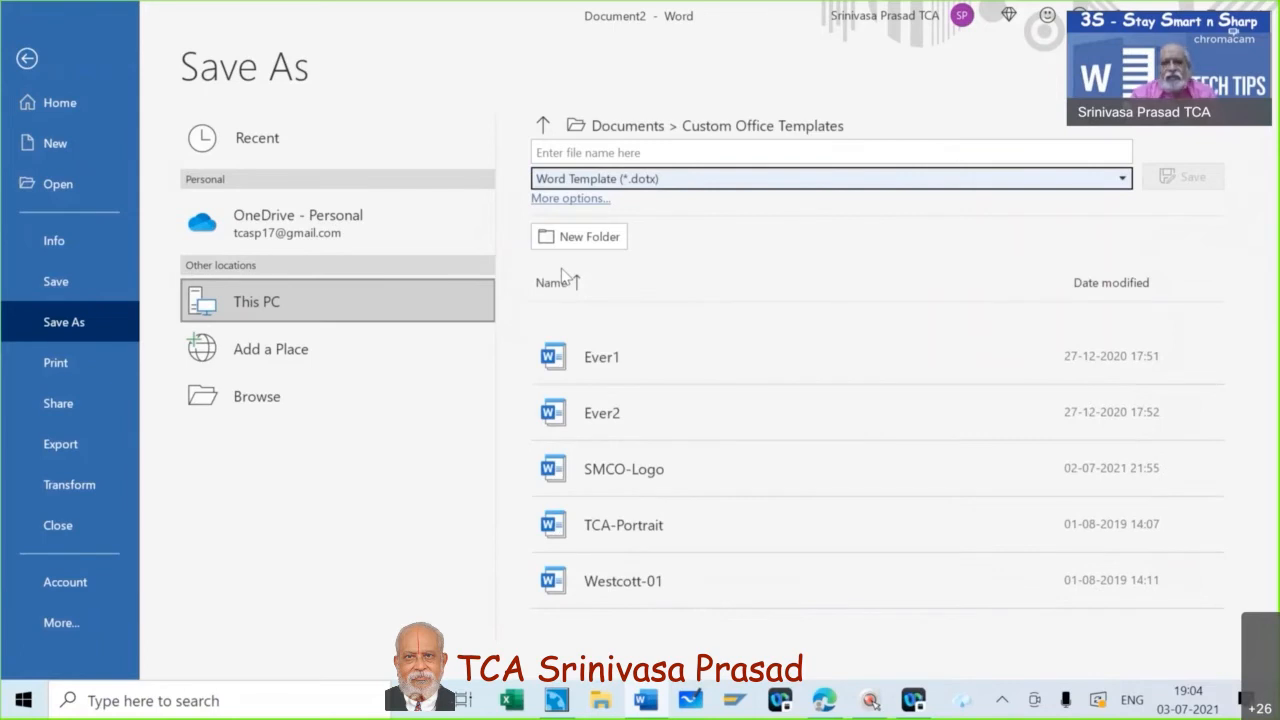
key(ctrl+F2)
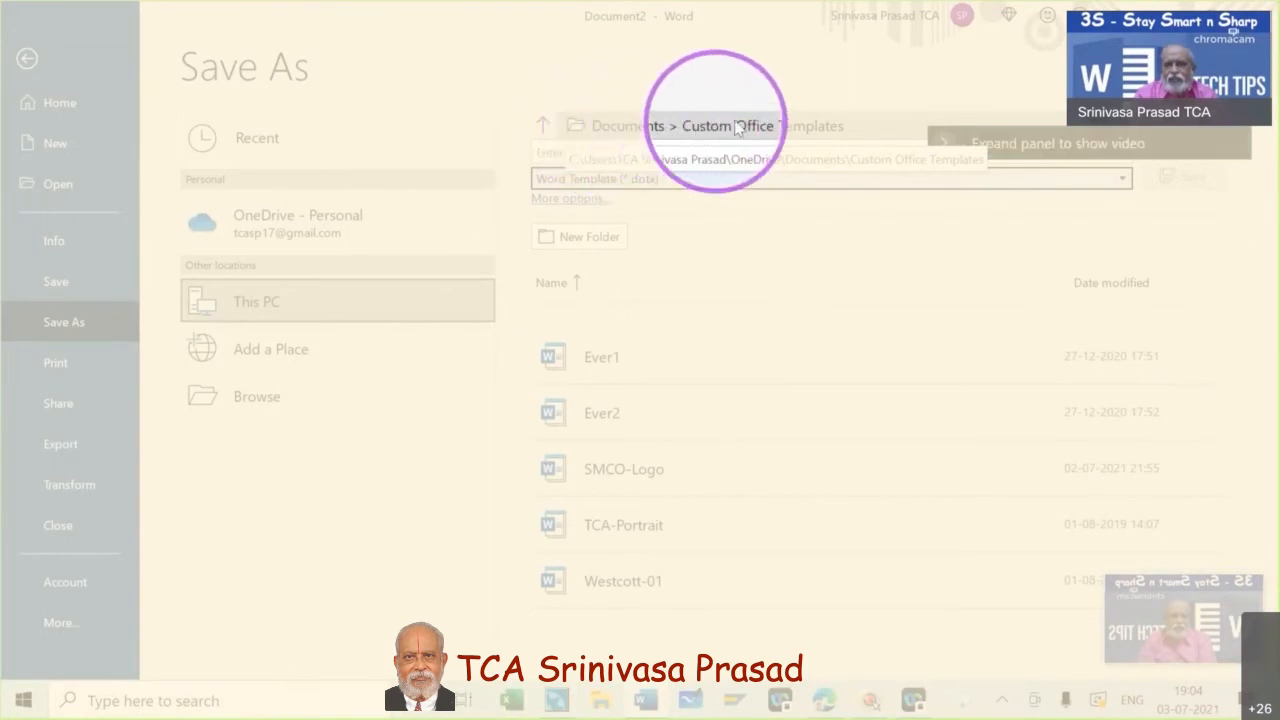
key(ctrl+F2)
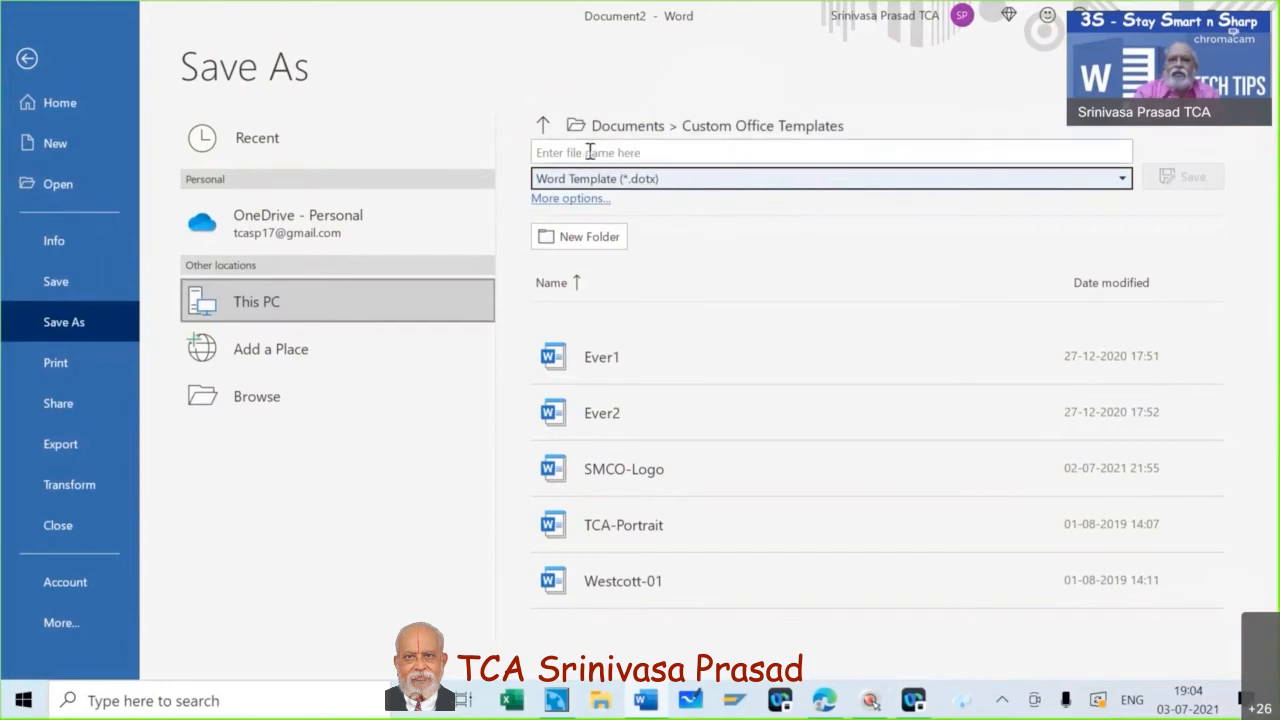
- Save the template as AVM in the Custom Office Templates folder and close it
click(590, 151)
text(A)
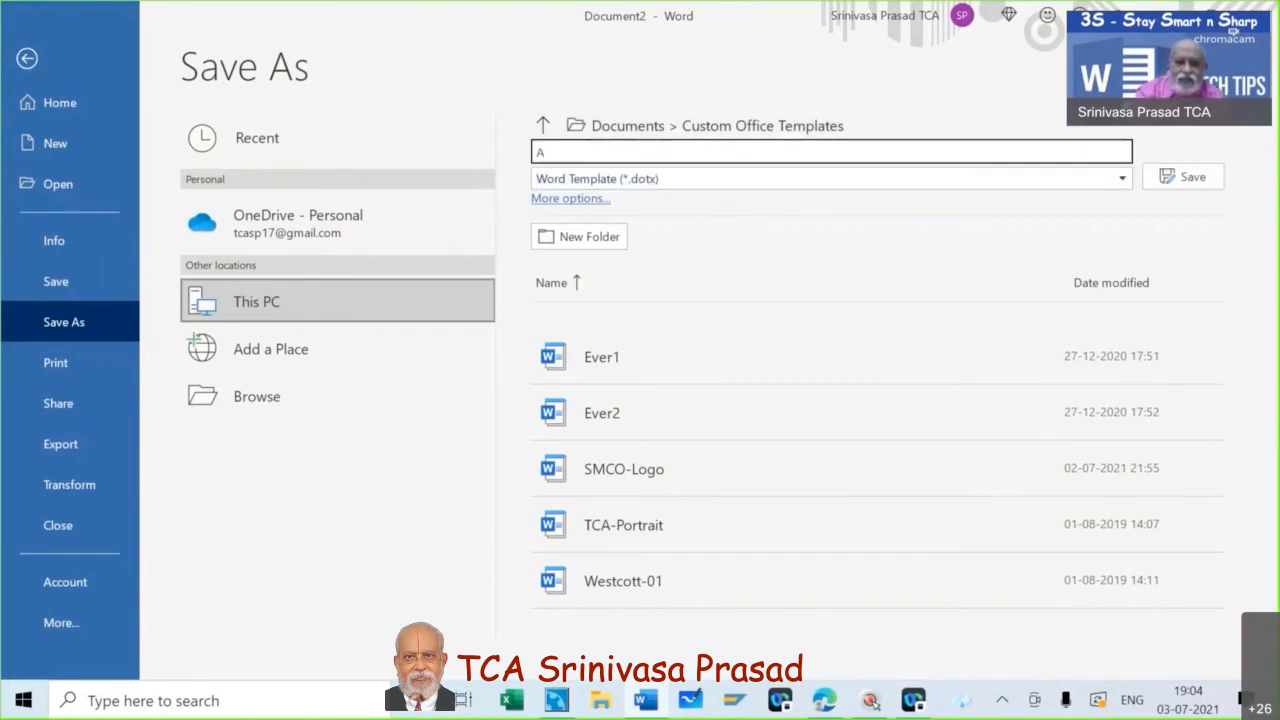
text(VM)
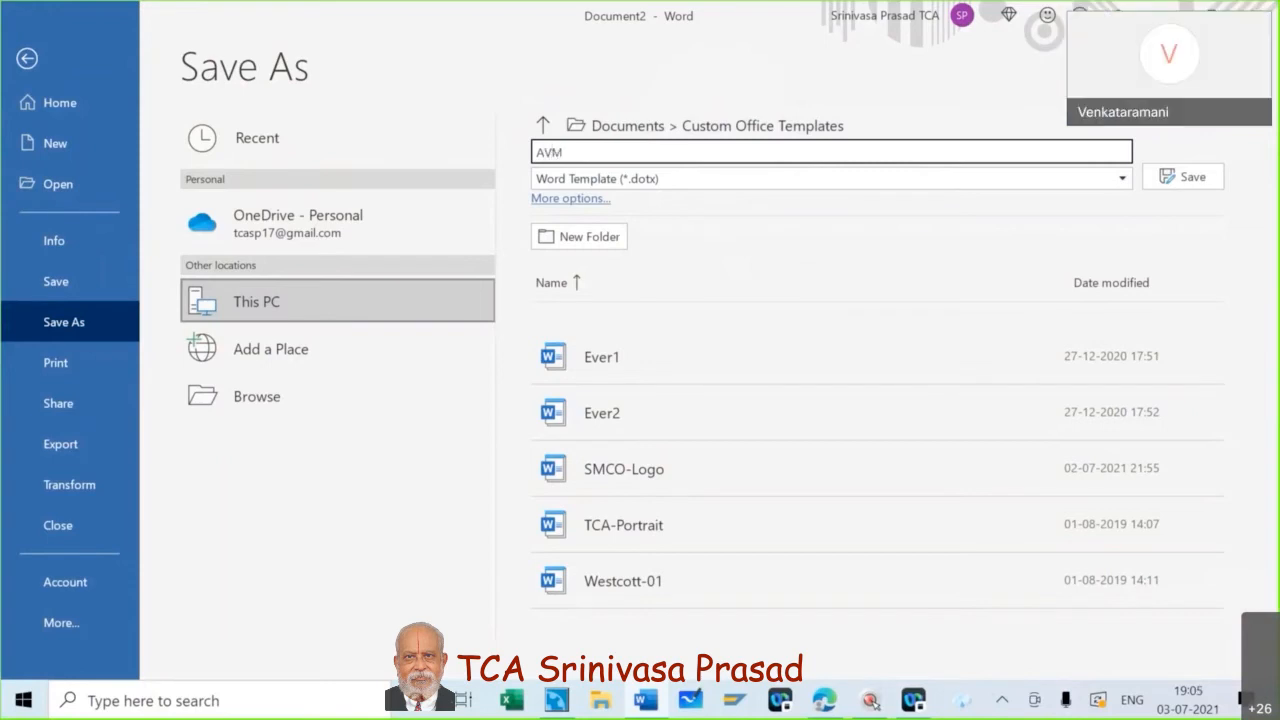
click(1185, 180)
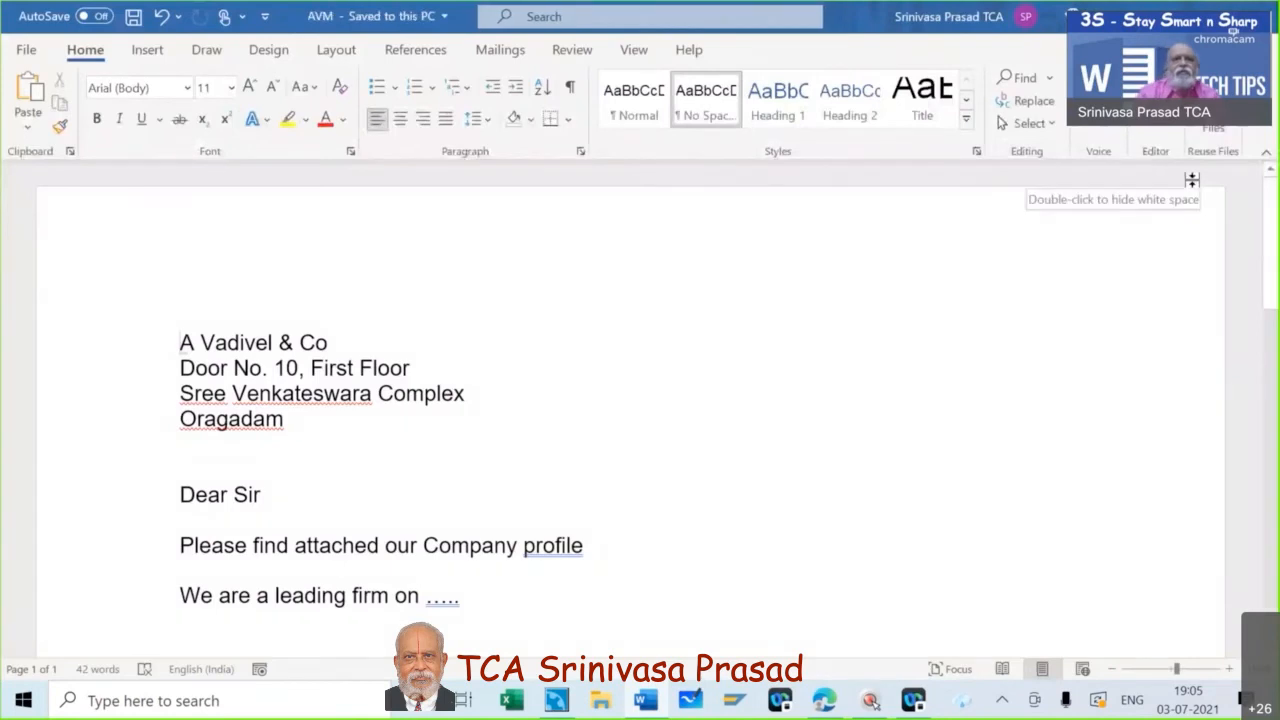
click(27, 50)
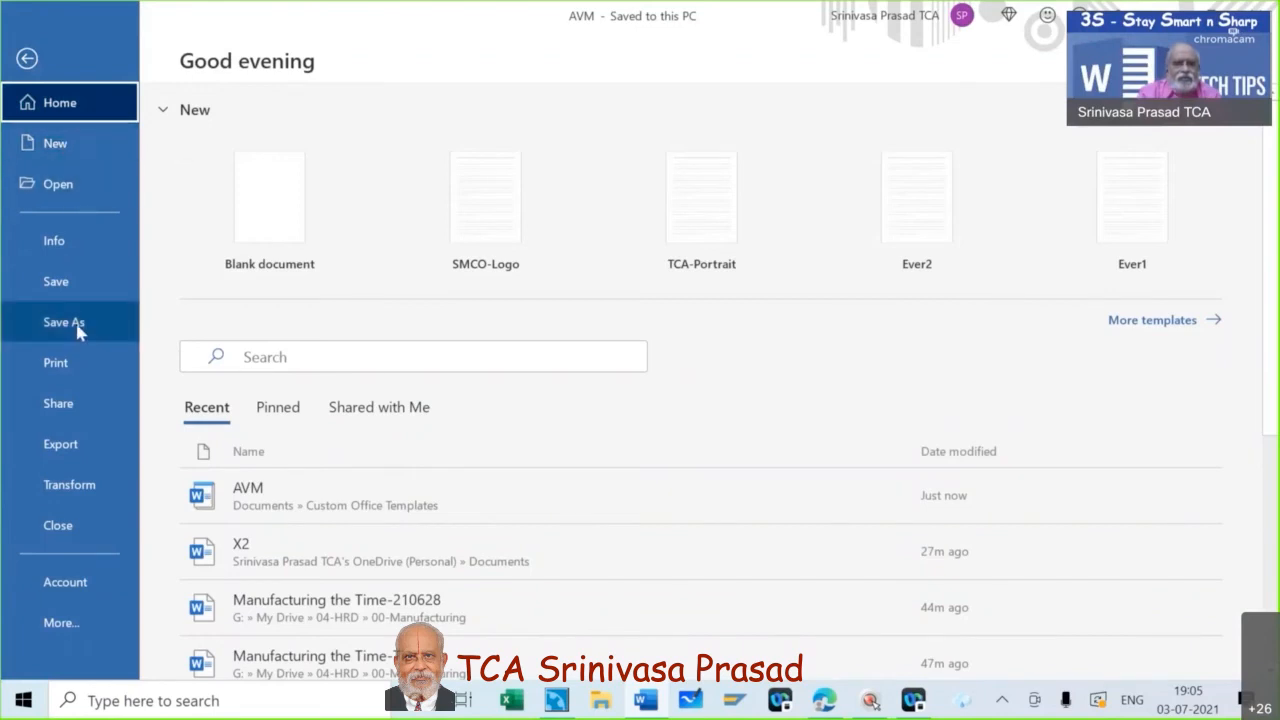
click(62, 525)
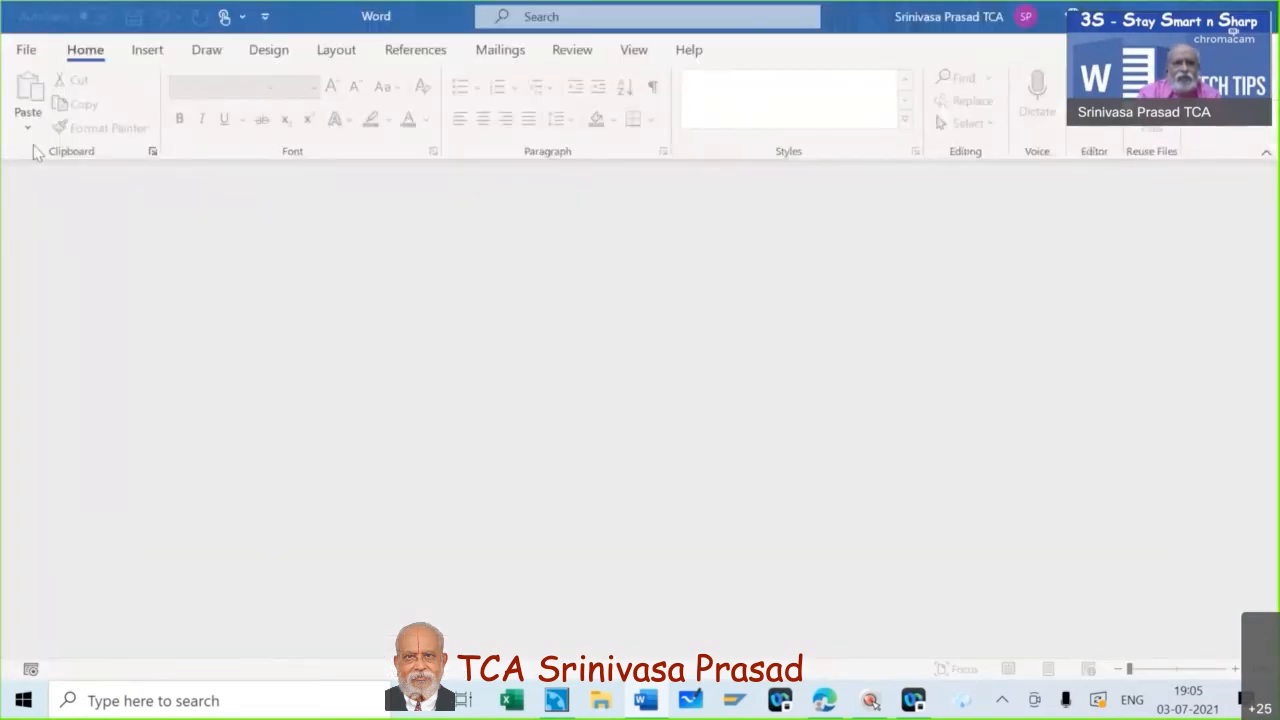
- Create a new document from the AVM template in the personal templates
click(26, 50)
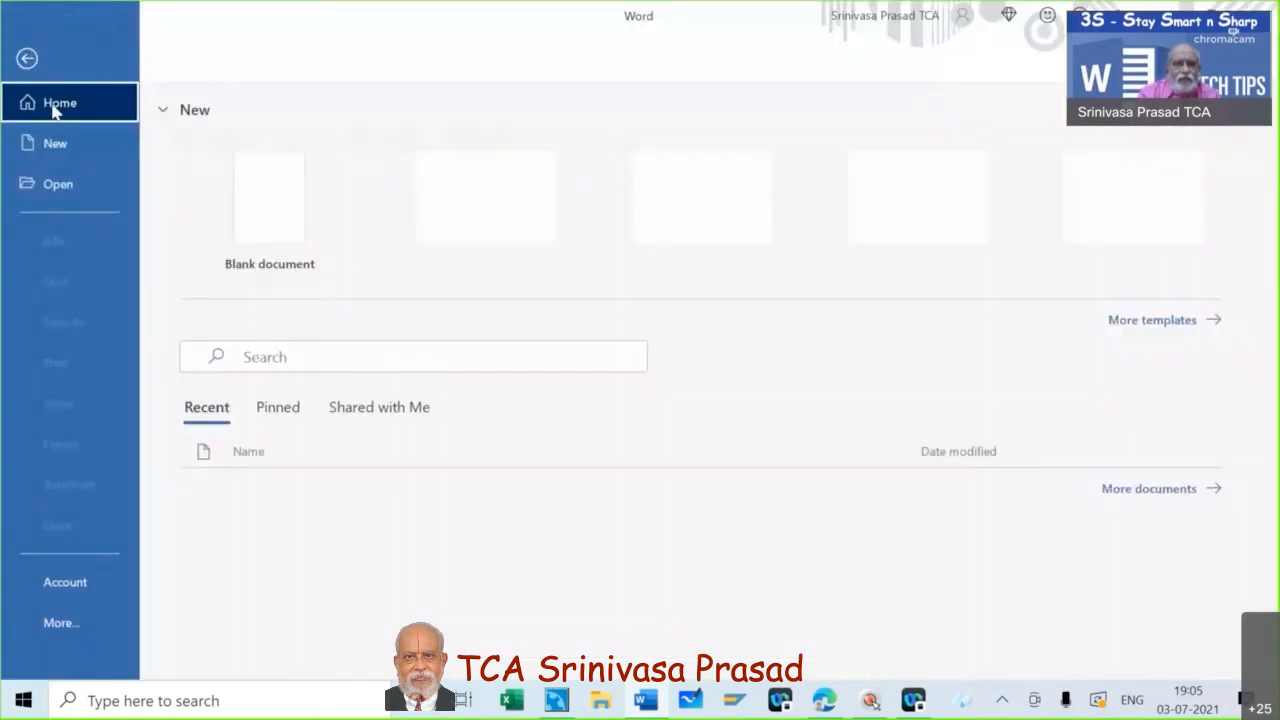
click(55, 143)
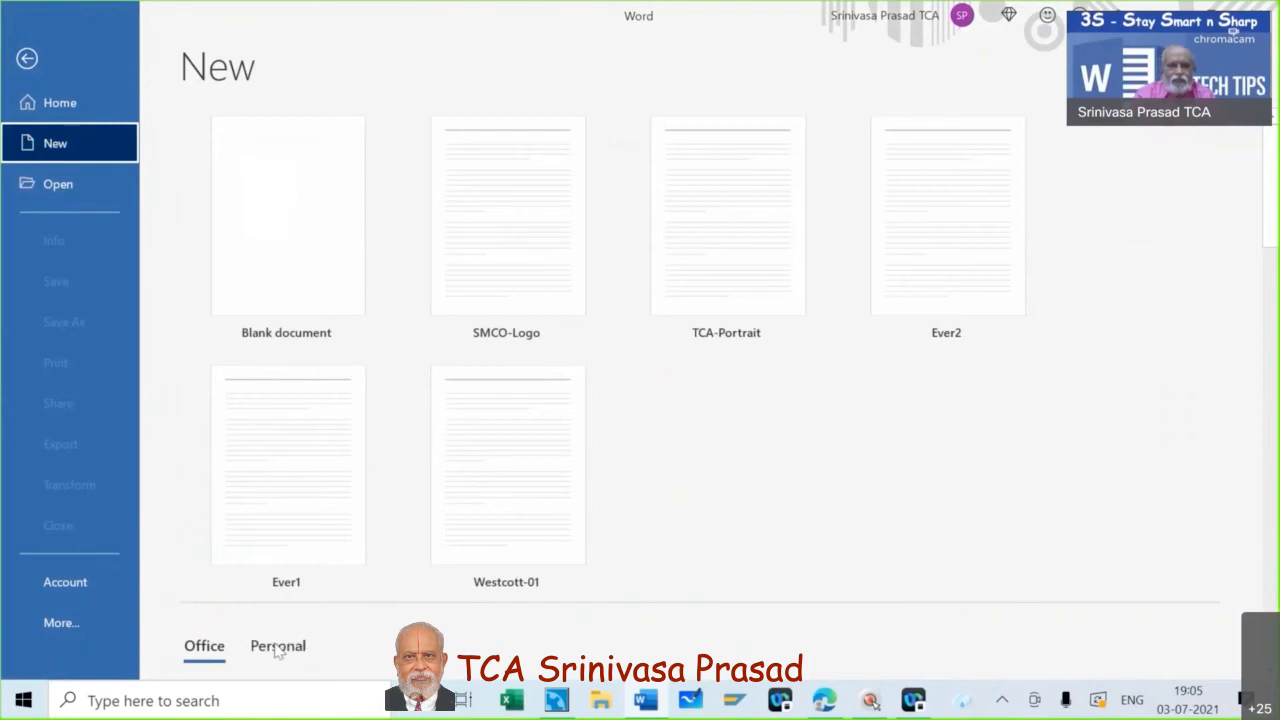
scroll(706, 524, down, 3)
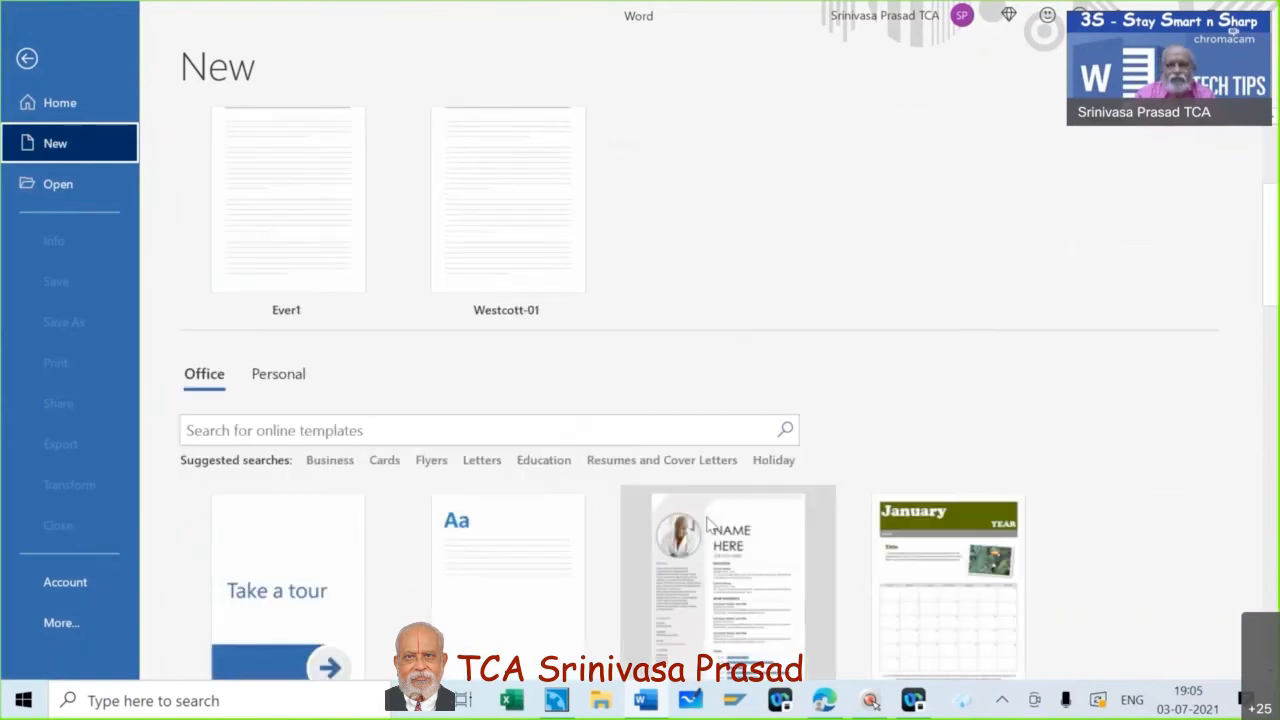
click(288, 382)
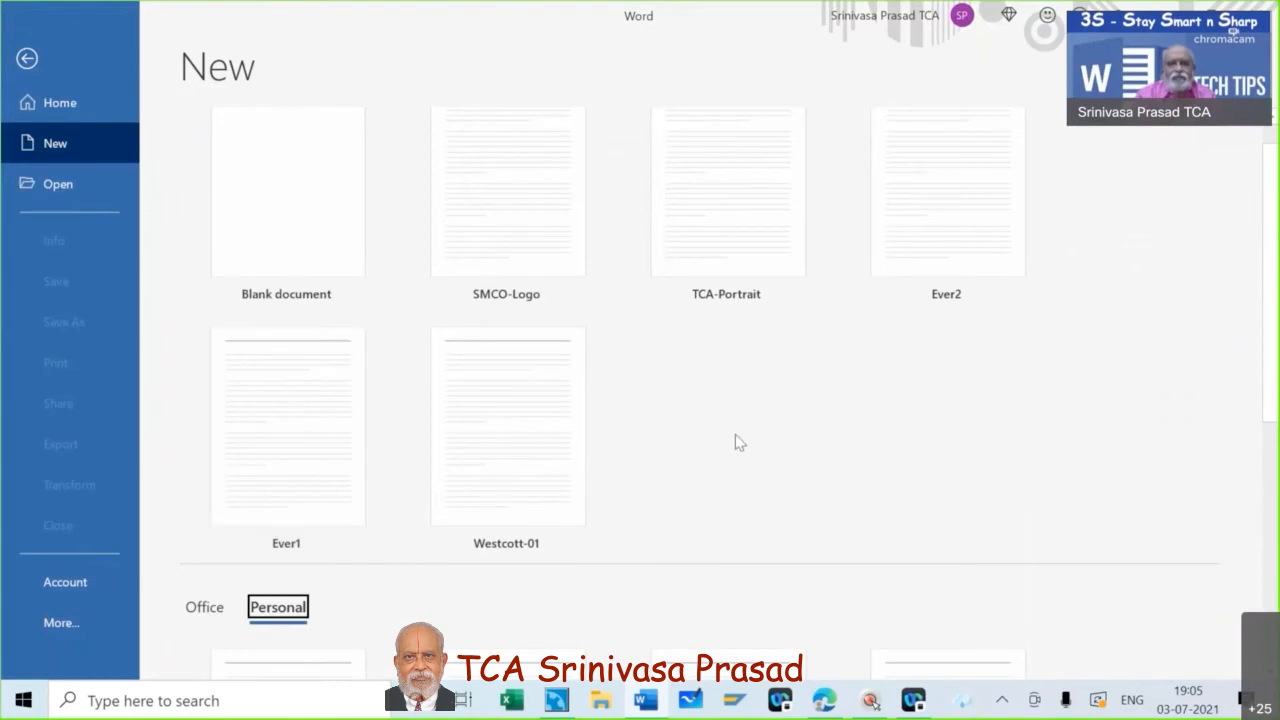
scroll(735, 442, down, 5)
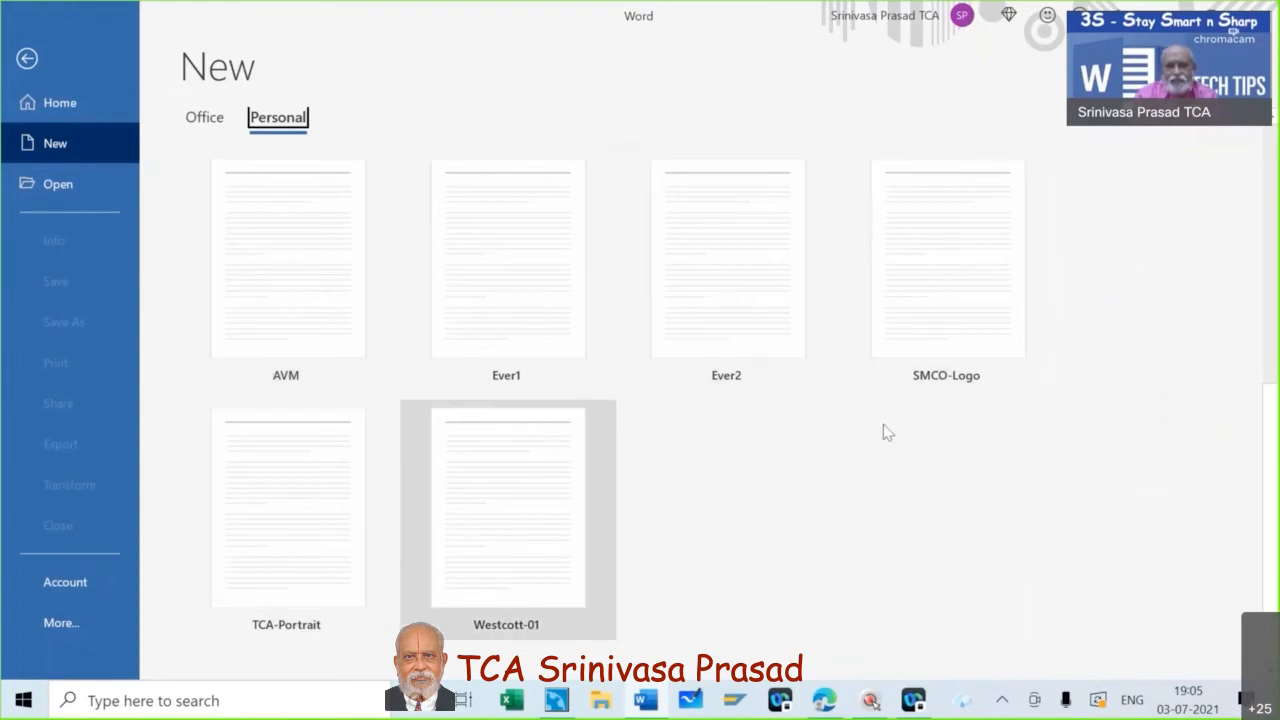
click(300, 290)
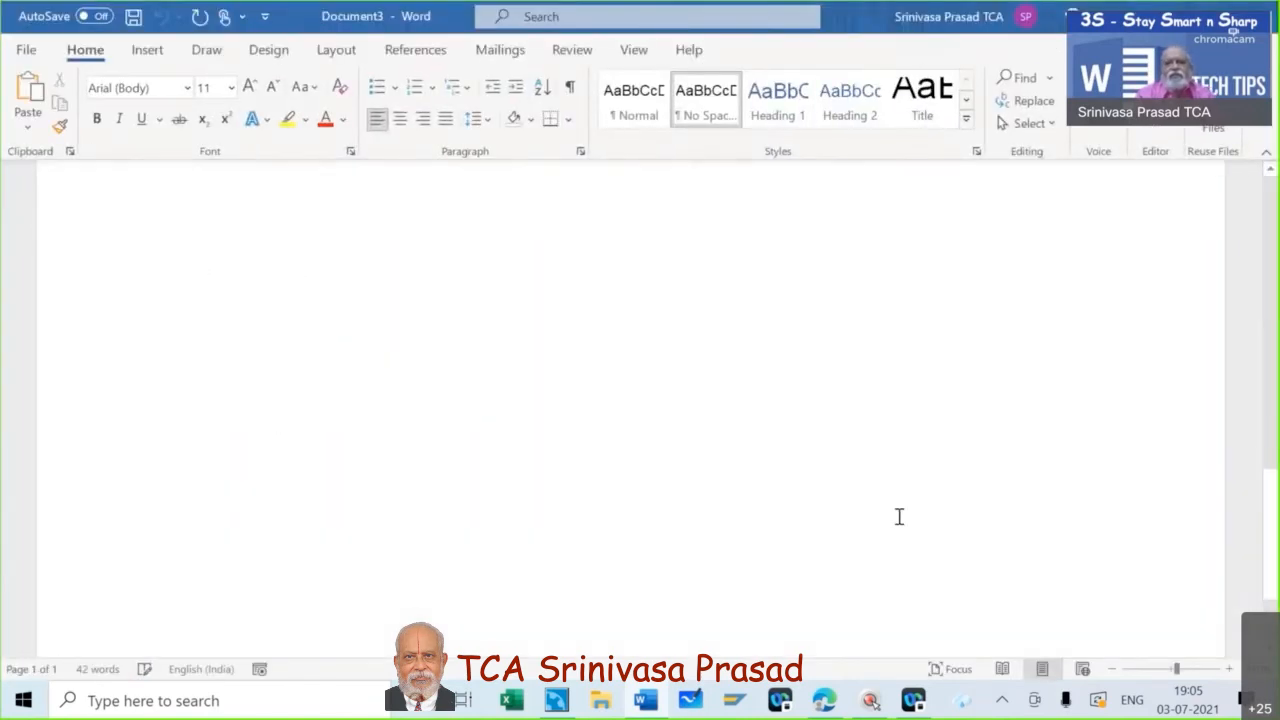
scroll(899, 516, up, 2)
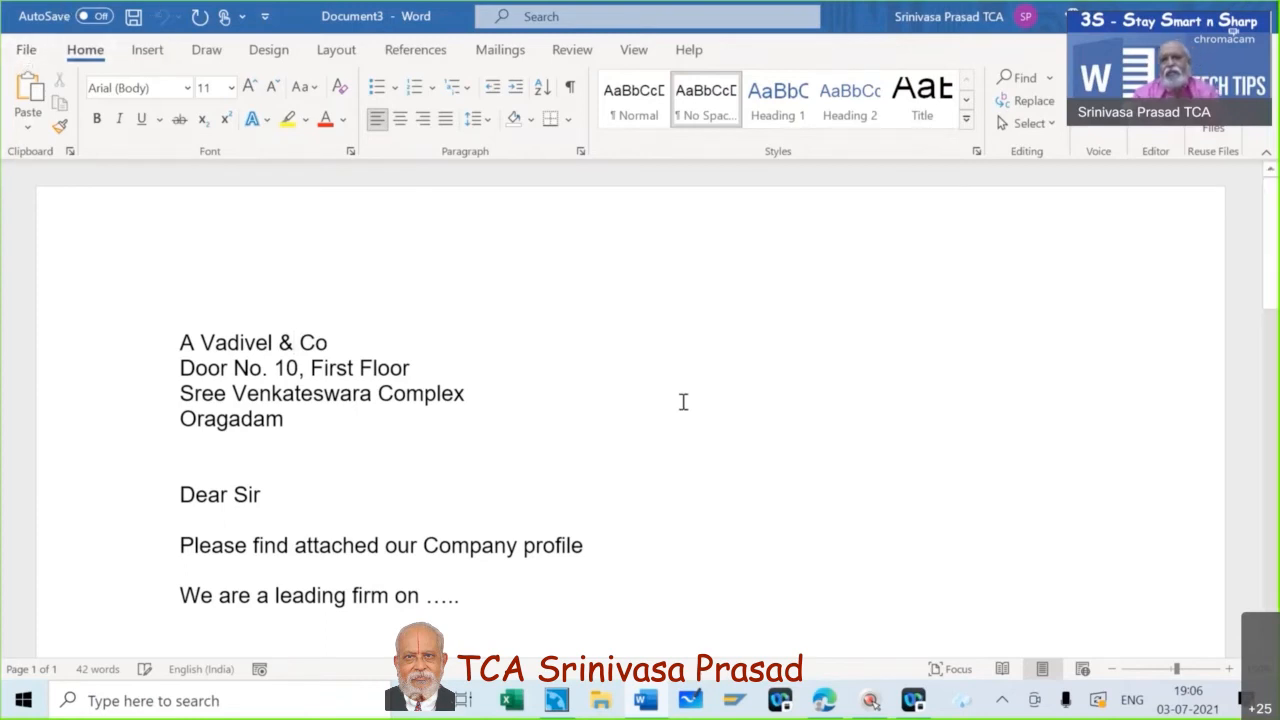
- Close the new document and create another one from the AVM template listed beside the blank document
click(26, 52)
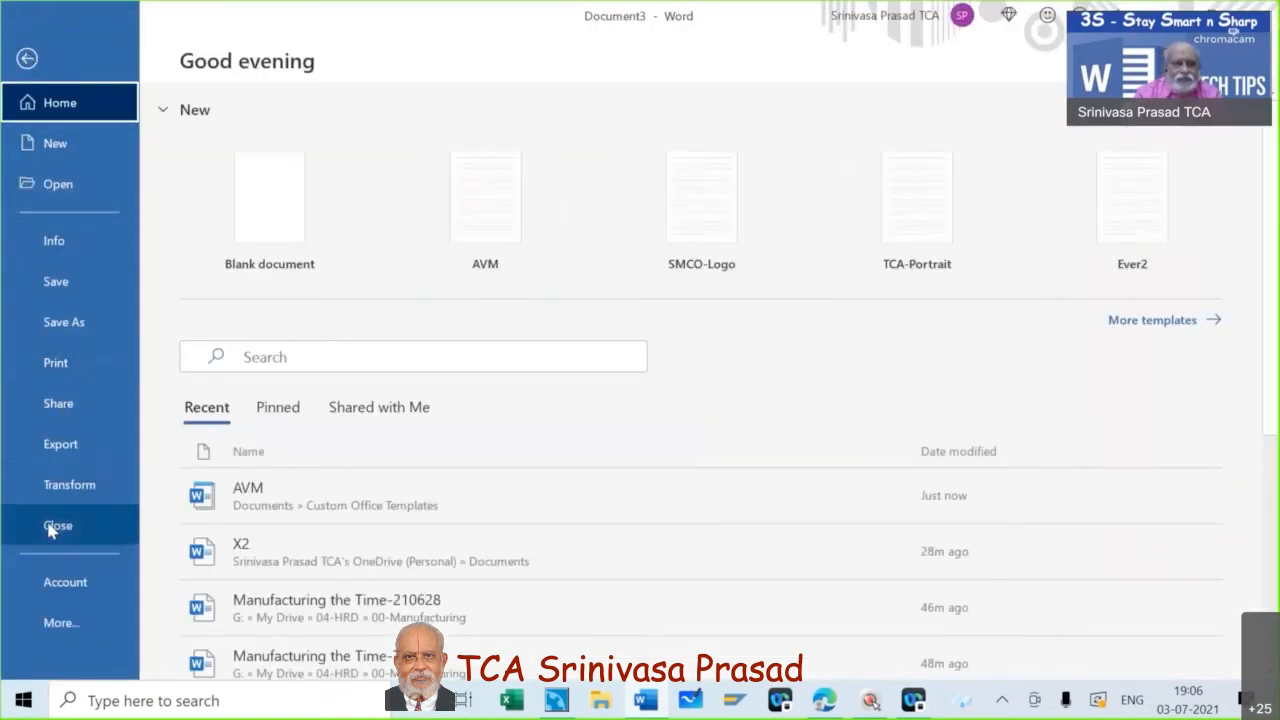
click(56, 526)
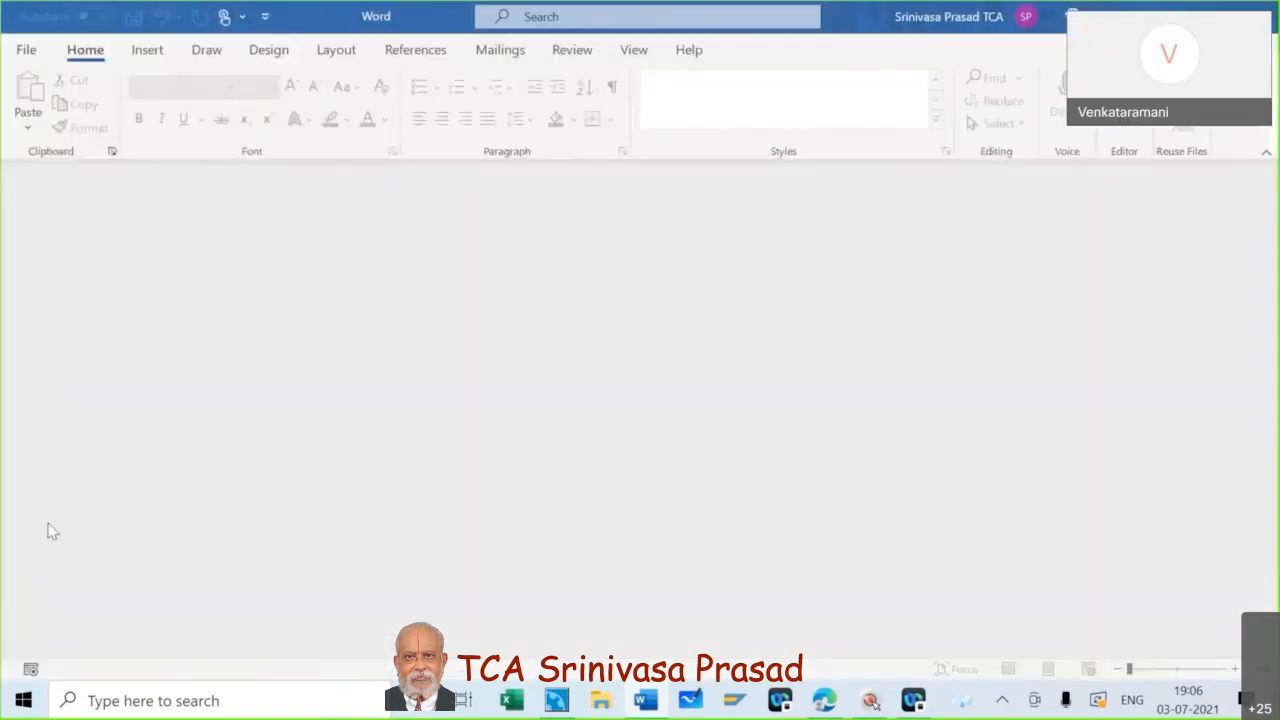
click(26, 49)
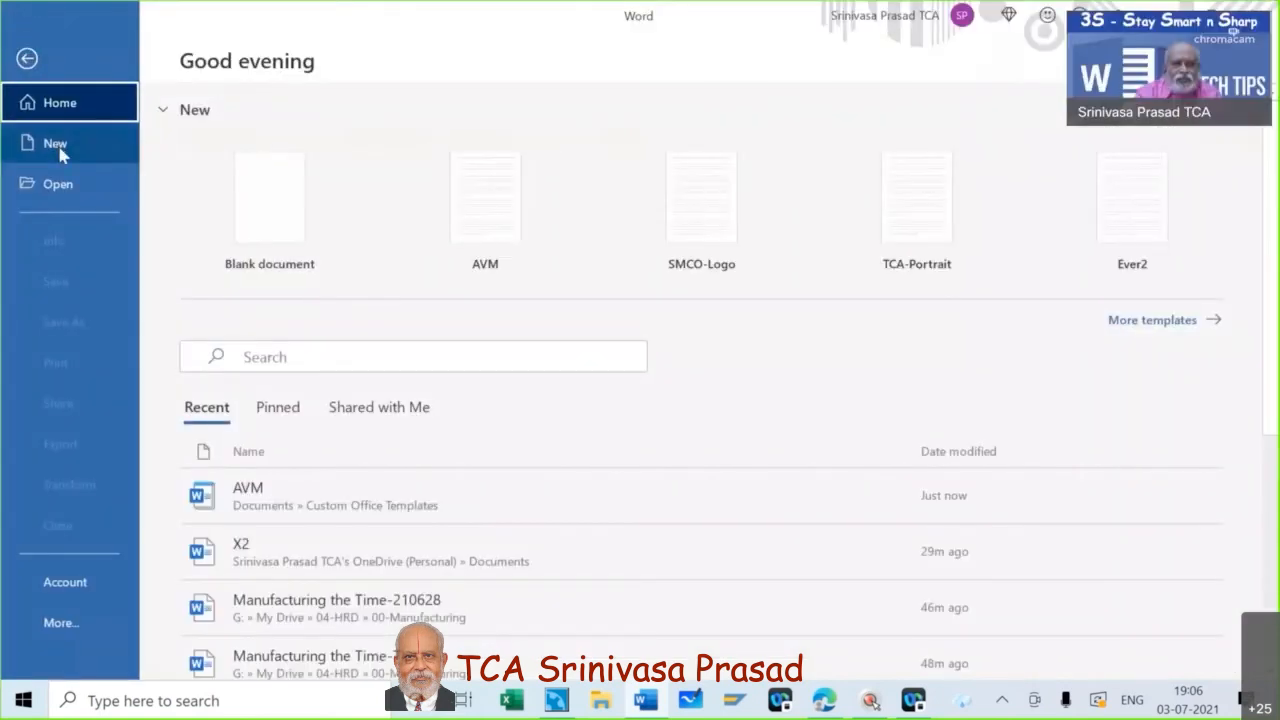
click(56, 146)
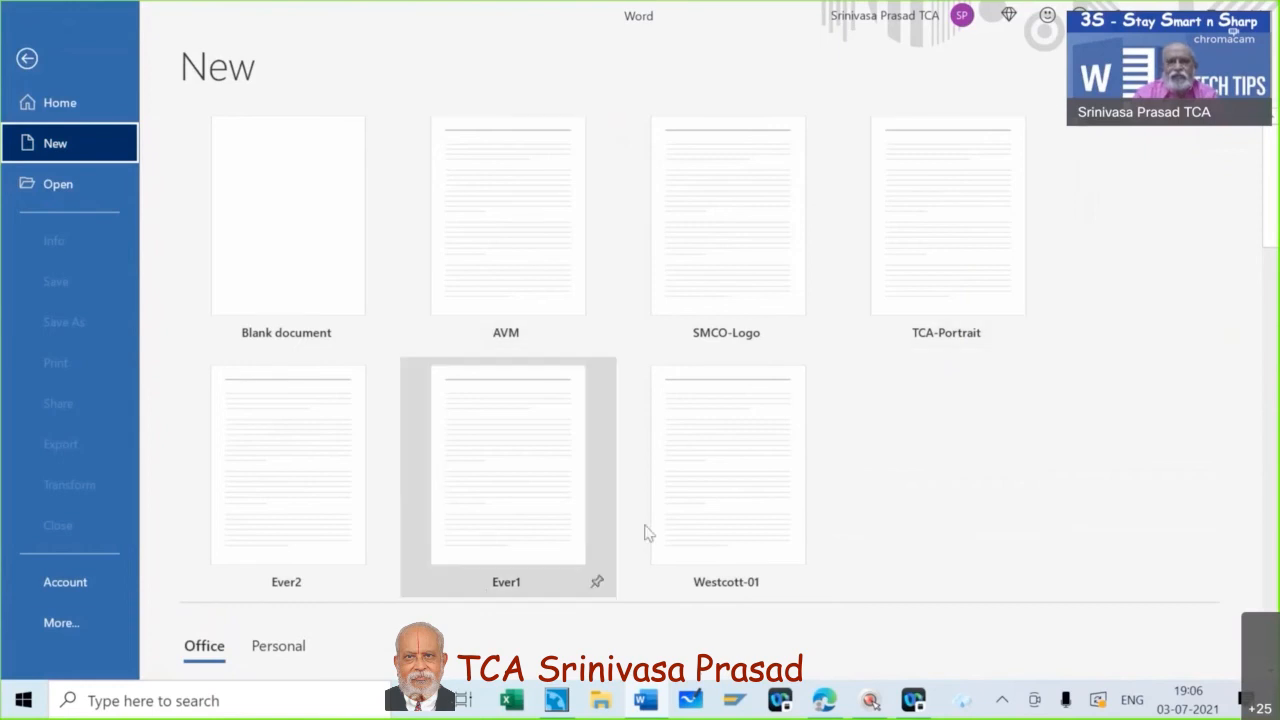
click(521, 252)
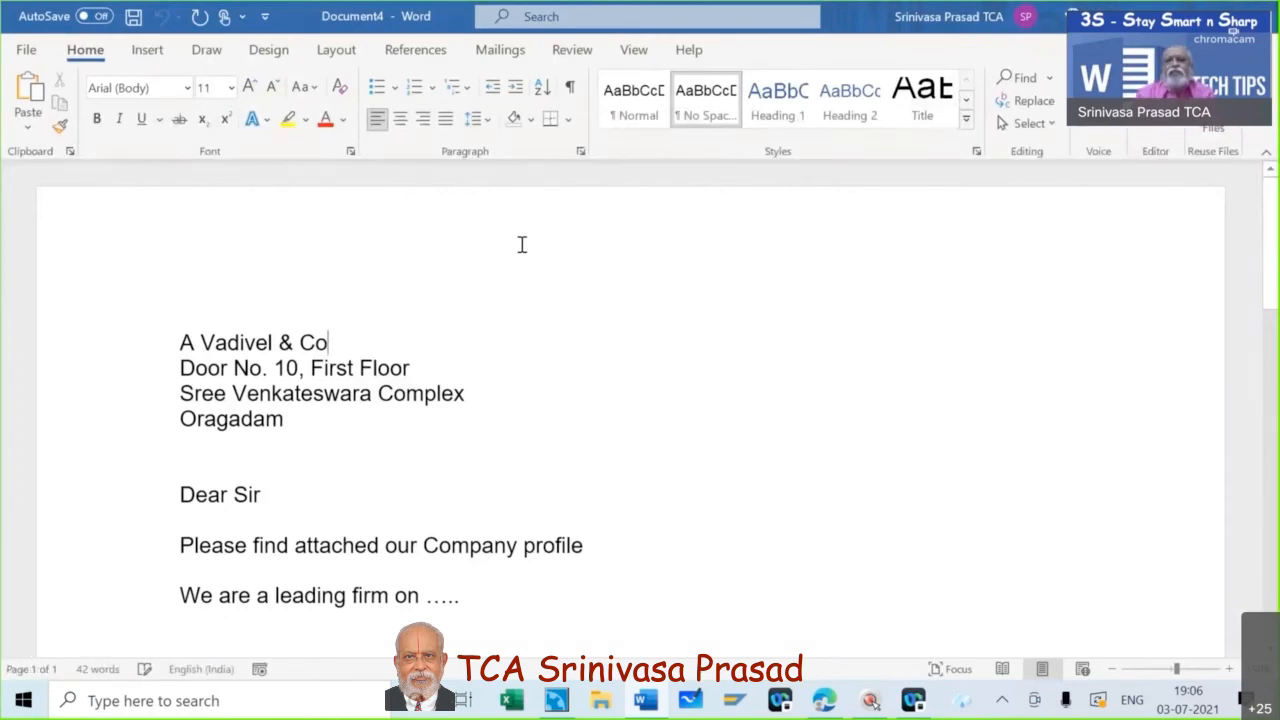
scroll(745, 386, down, 5)
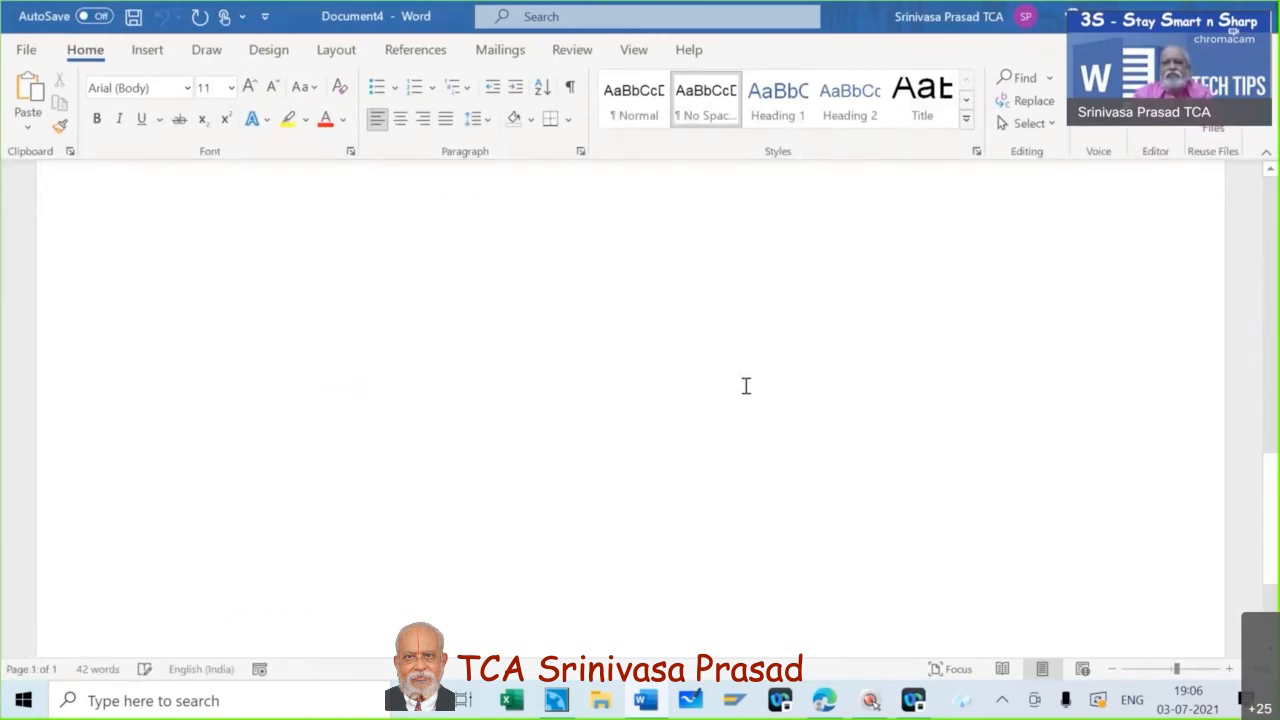
scroll(745, 386, down, 1)
scroll(745, 386, up, 6)
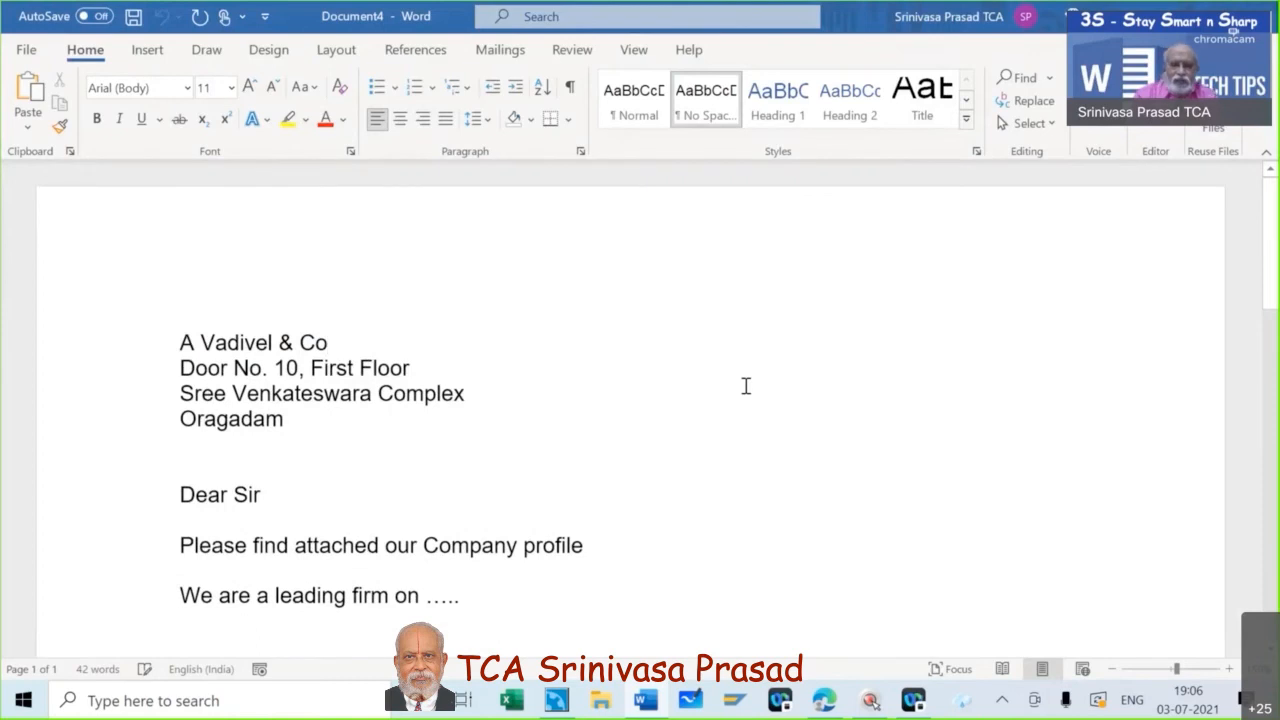